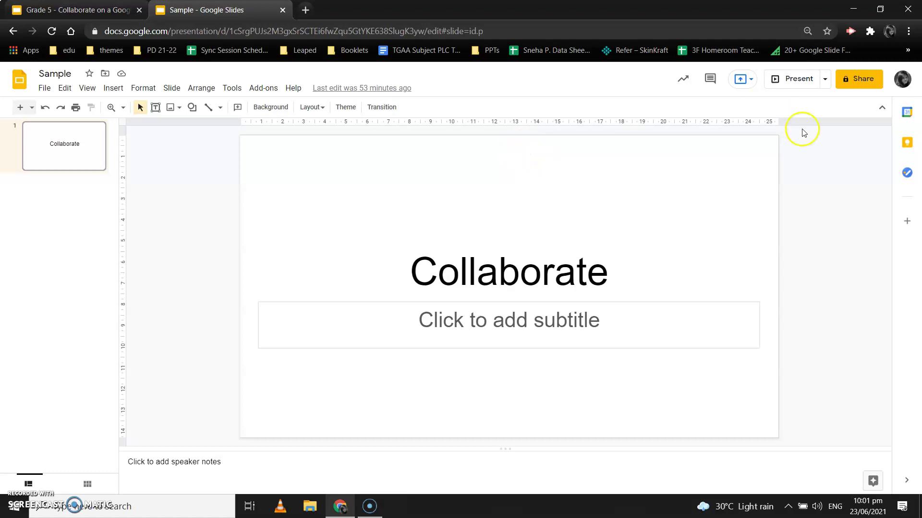
# Open the Share dialog for the Sample presentation.
pyautogui.click(851, 81)
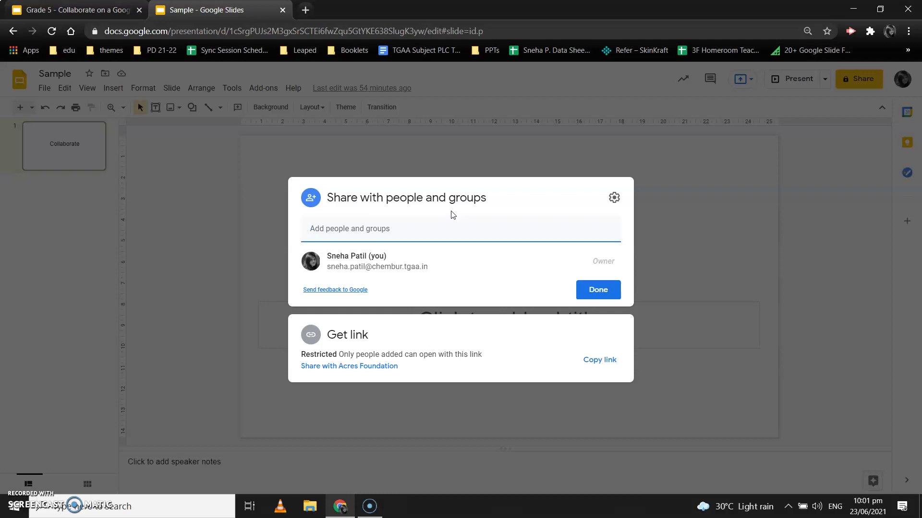
# Add the colleague as an Editor recipient by entering their school e-mail address.
pyautogui.click(406, 220)
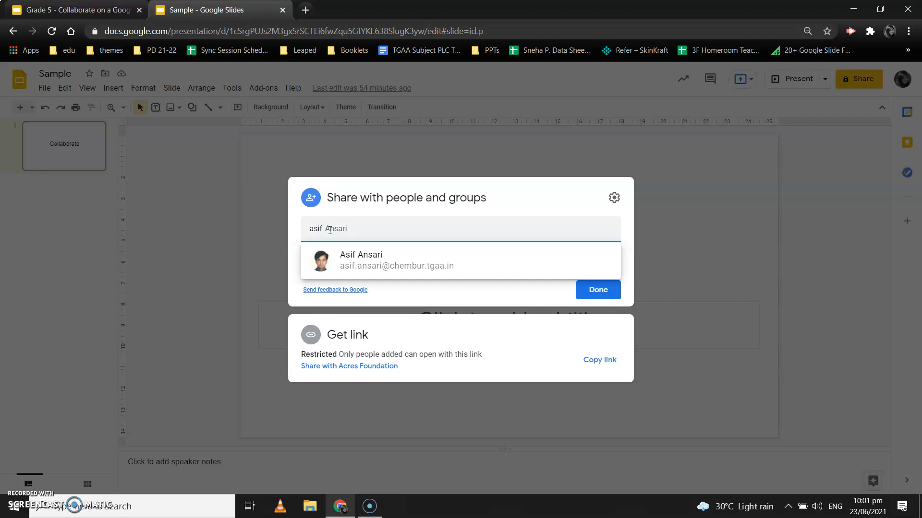
pyautogui.press('Down')
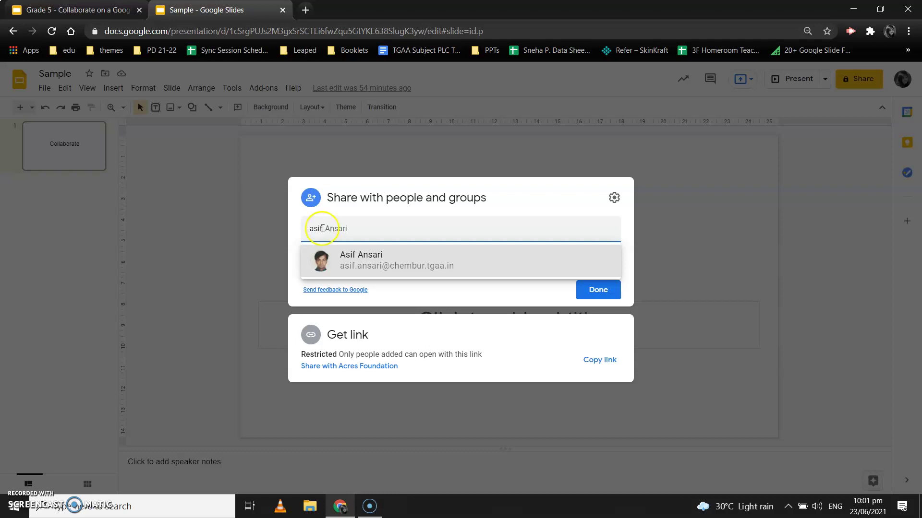
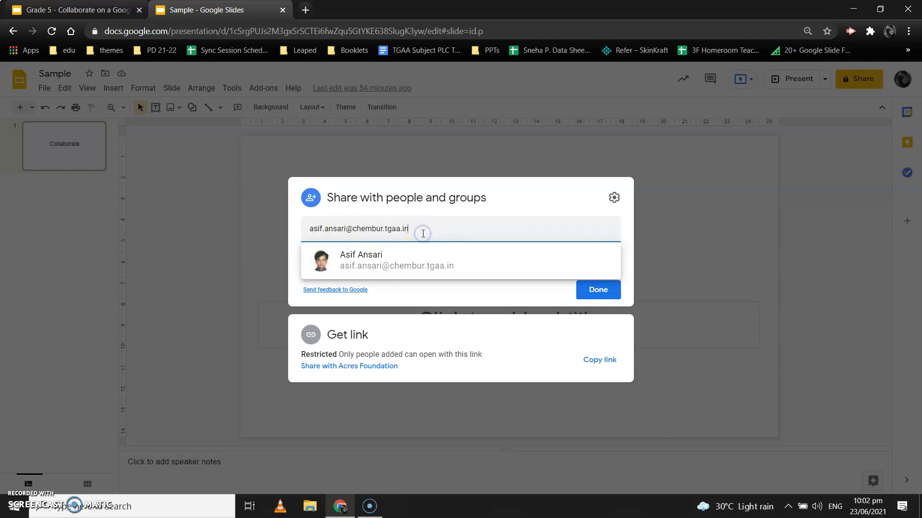
pyautogui.click(373, 253)
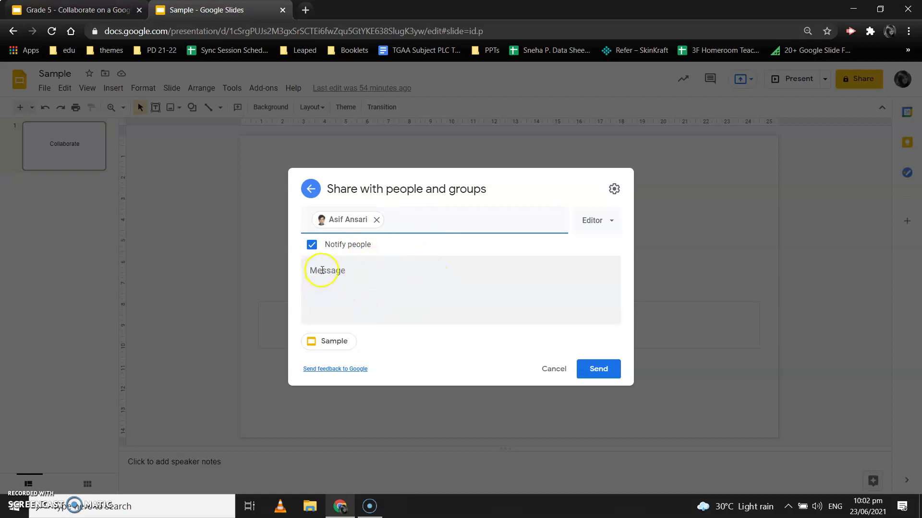
# Send the invitation with the message 'Please collaborate with me on this slide.'.
pyautogui.click(322, 270)
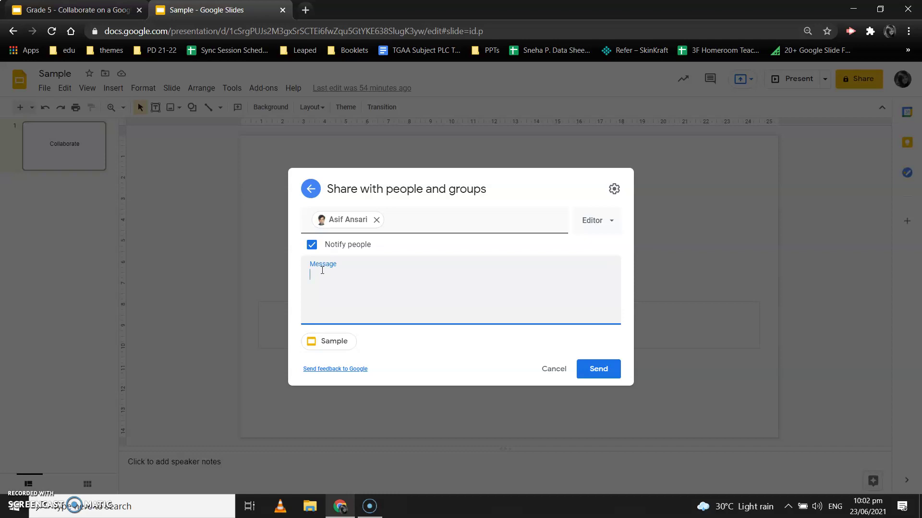
pyautogui.write('Please')
pyautogui.write('collaborate with me on this slide')
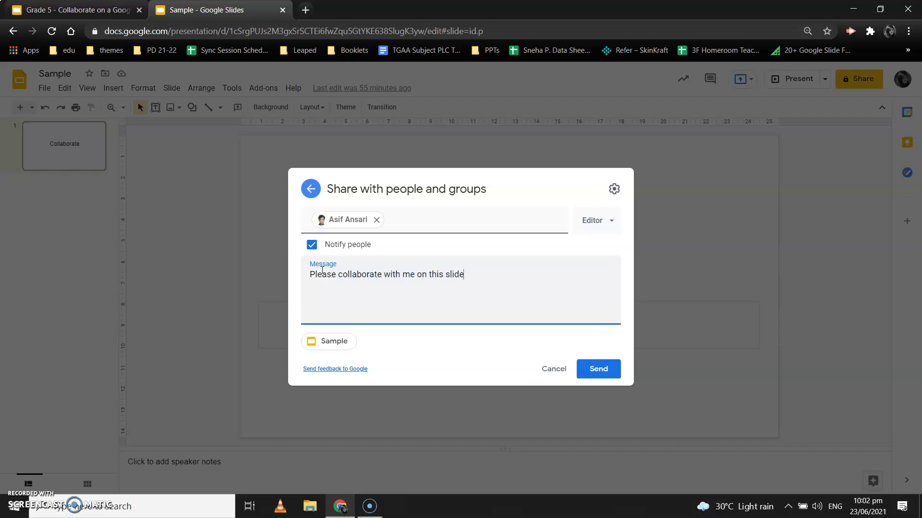
pyautogui.write('.')
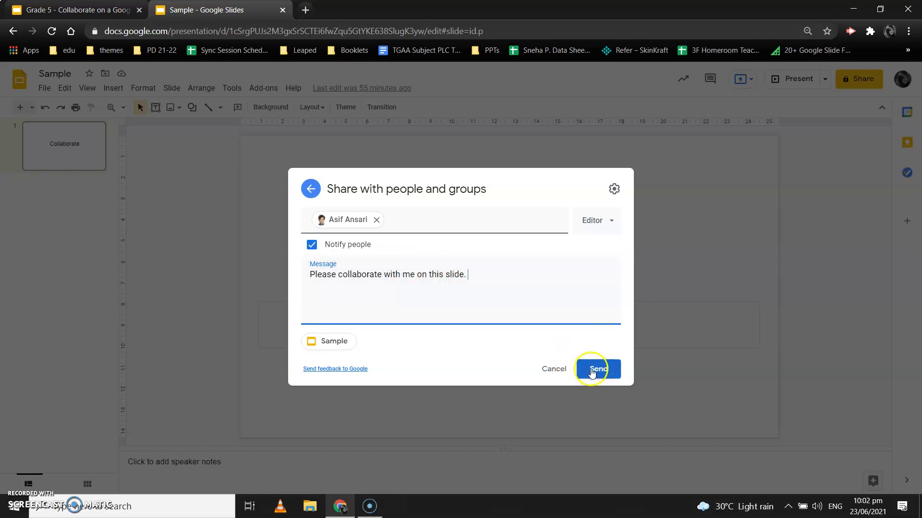
pyautogui.click(592, 372)
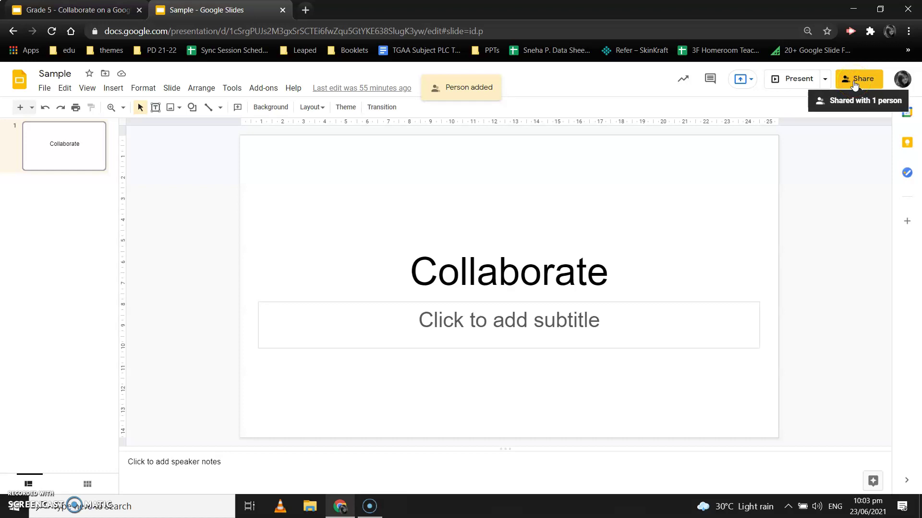
# Reopen sharing and confirm the colleague's role stays Editor.
pyautogui.click(853, 80)
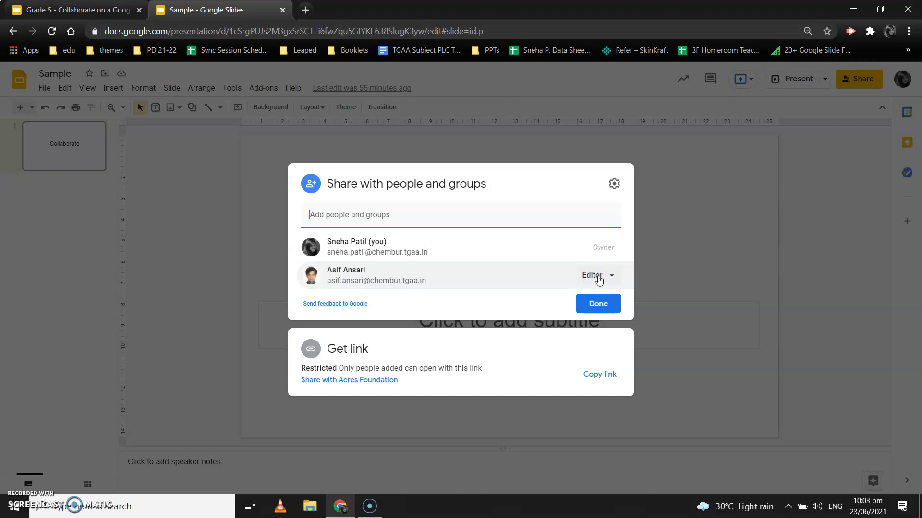
pyautogui.click(597, 276)
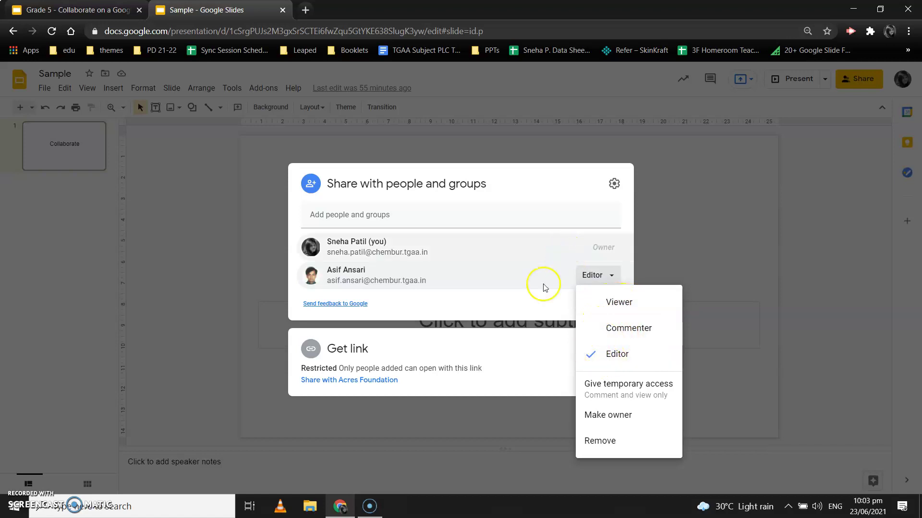
pyautogui.click(531, 307)
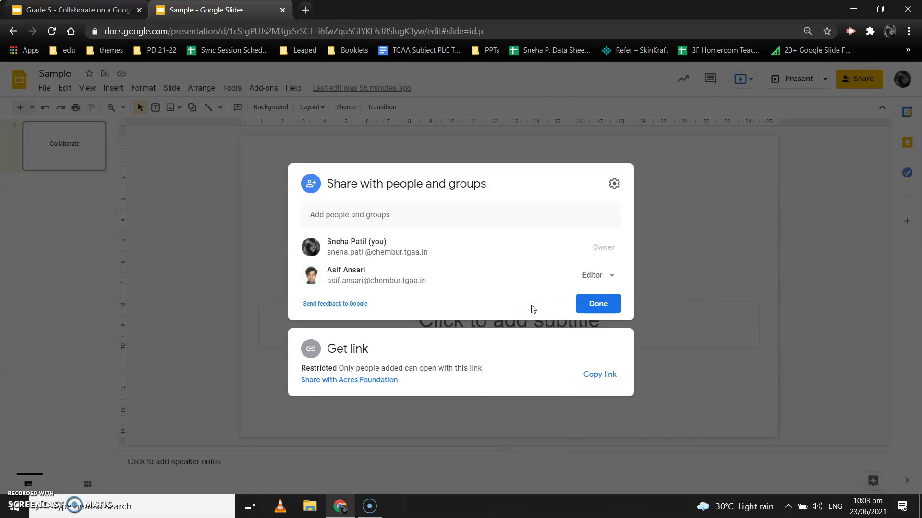
pyautogui.click(519, 312)
# Change General access from Restricted to anyone in Acres Foundation with the link.
pyautogui.click(309, 348)
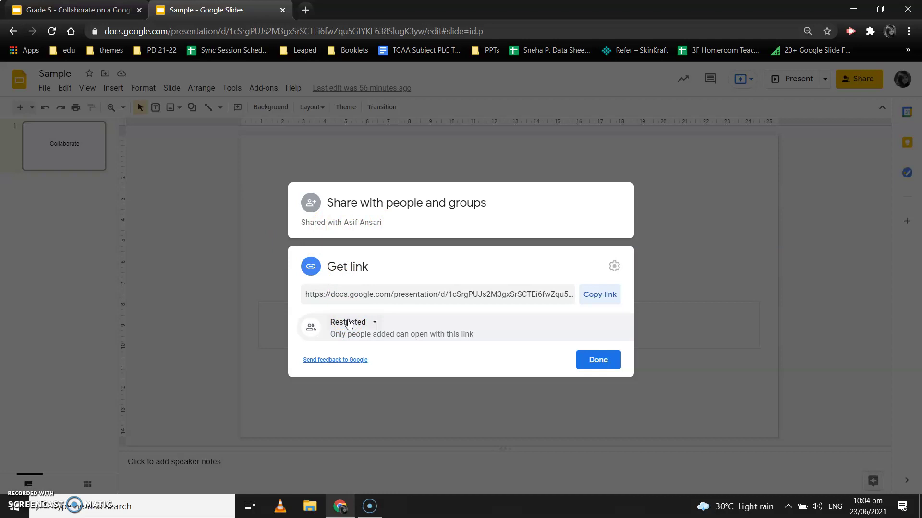
pyautogui.click(373, 321)
pyautogui.click(374, 324)
pyautogui.click(358, 323)
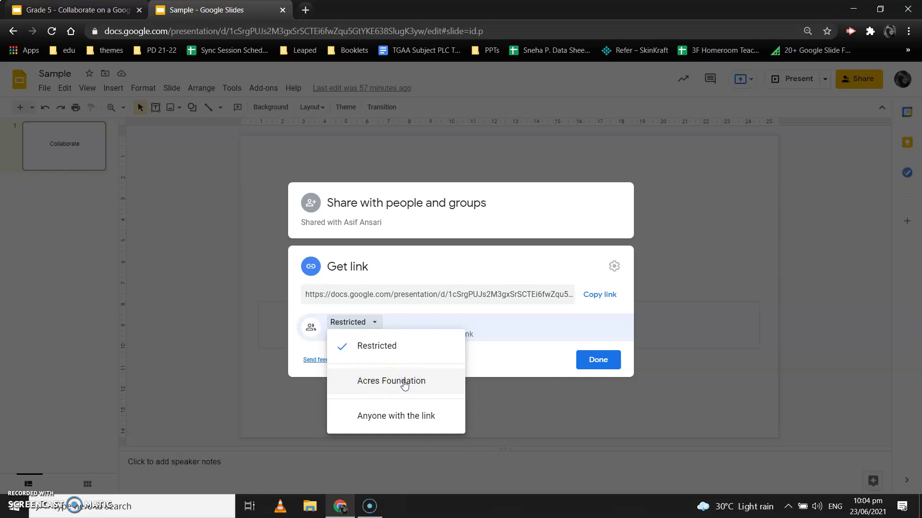
pyautogui.click(404, 382)
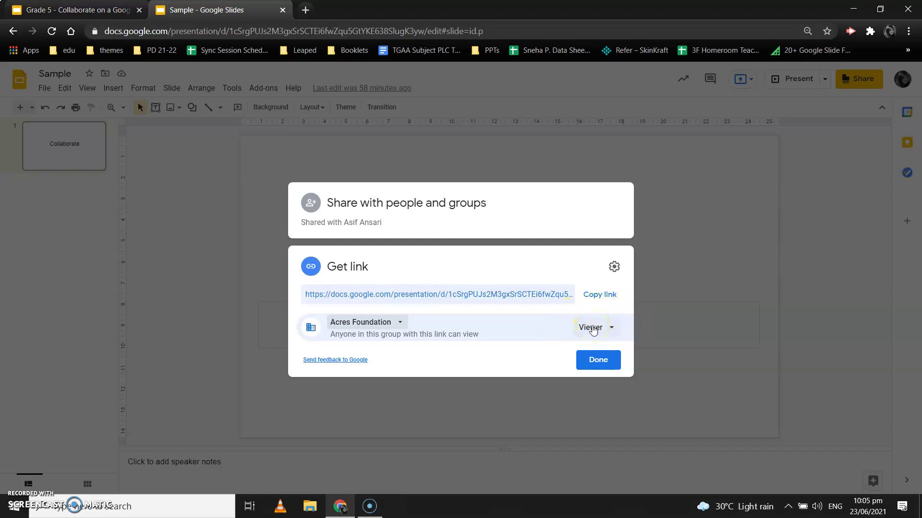
# Give Acres Foundation link users Editor access, copy the link, and close the dialog.
pyautogui.click(593, 330)
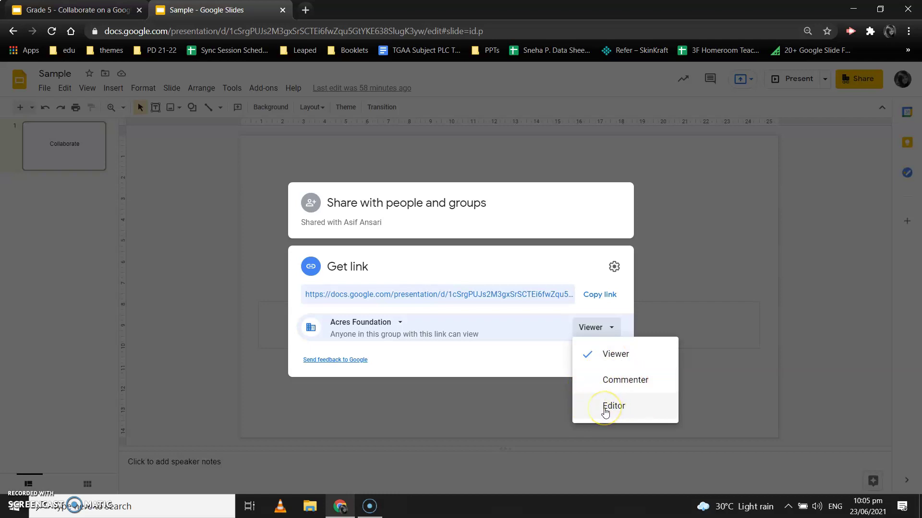
pyautogui.click(606, 408)
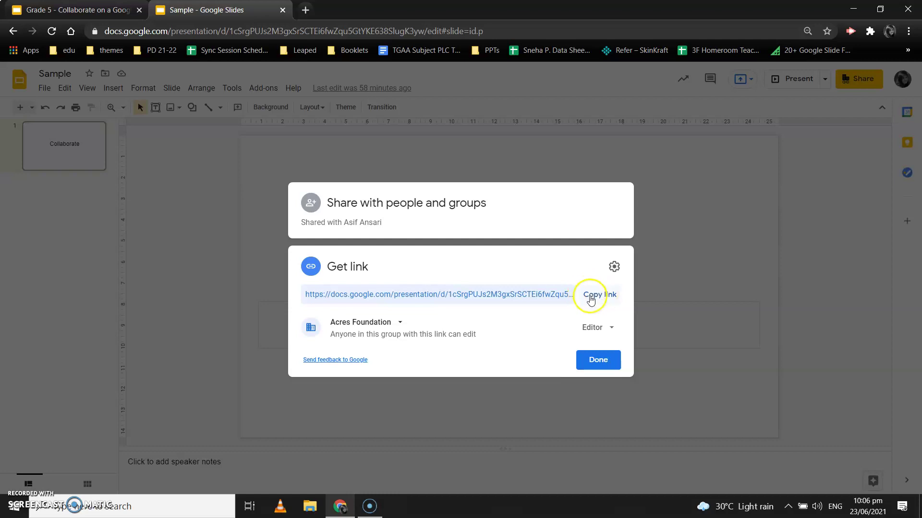
pyautogui.click(596, 296)
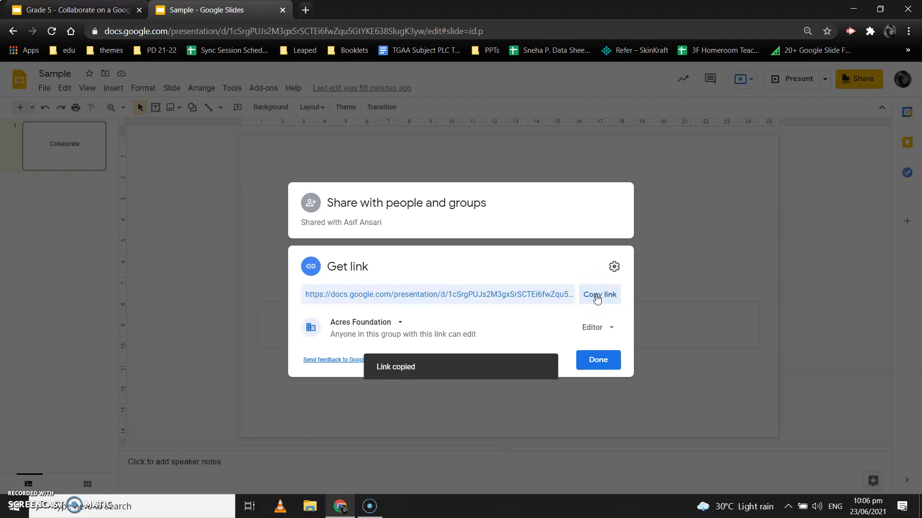
pyautogui.click(407, 366)
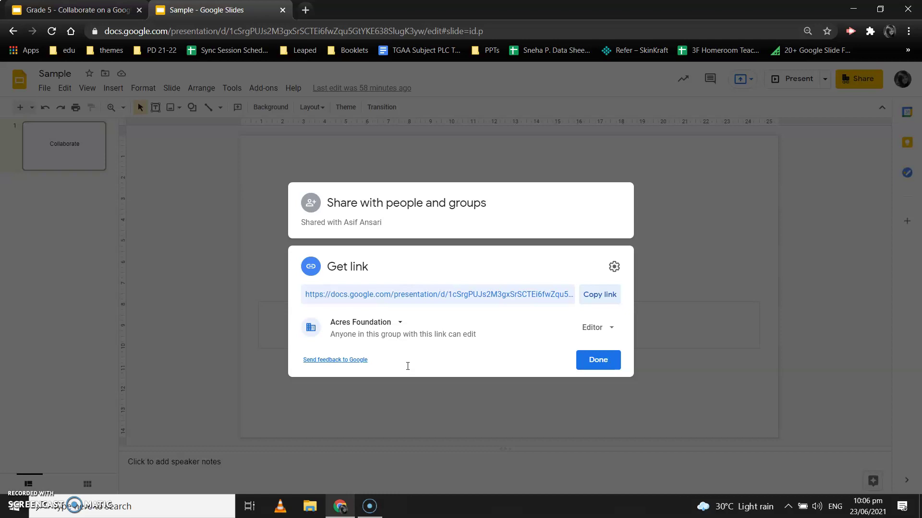
pyautogui.click(598, 361)
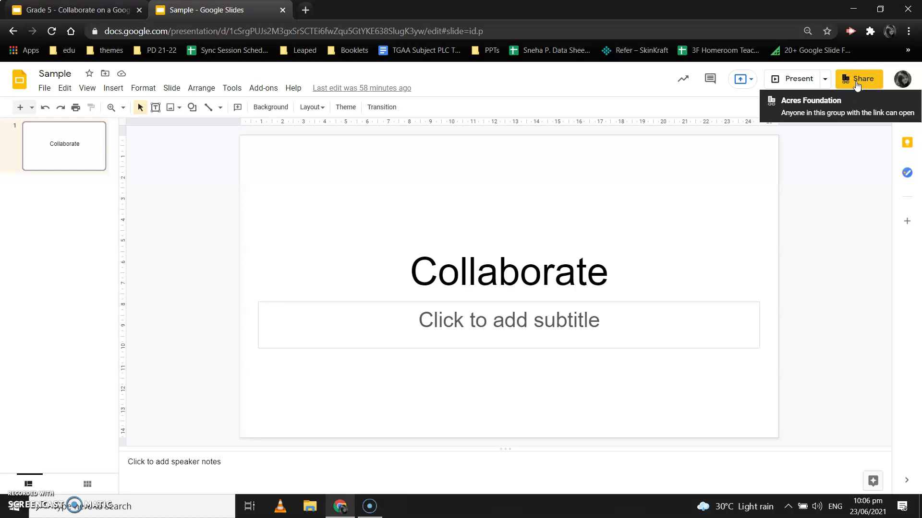
# Remove the colleague's Editor access and save, leaving only the owner.
pyautogui.click(857, 80)
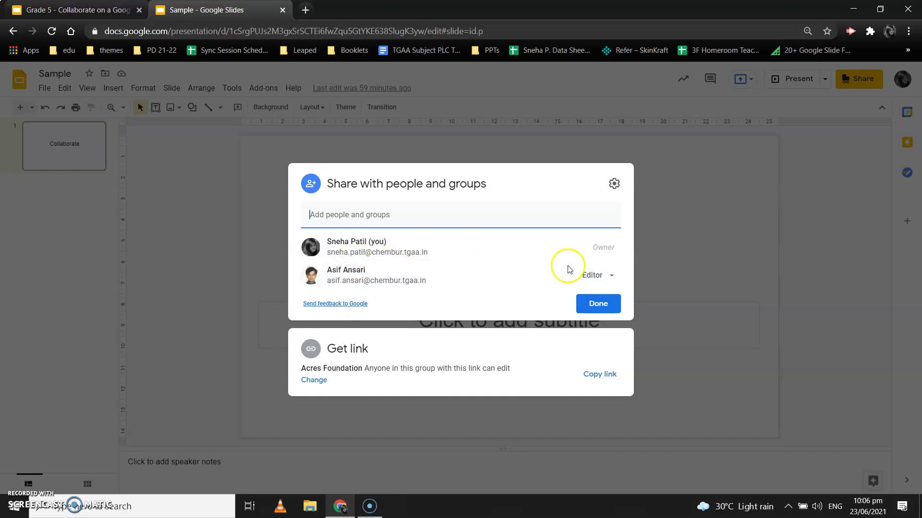
pyautogui.moveTo(576, 271)
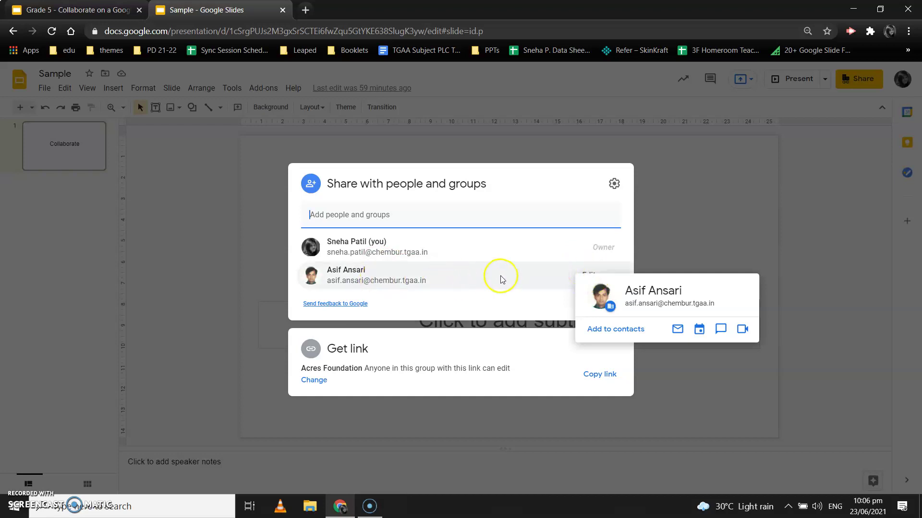
pyautogui.click(652, 263)
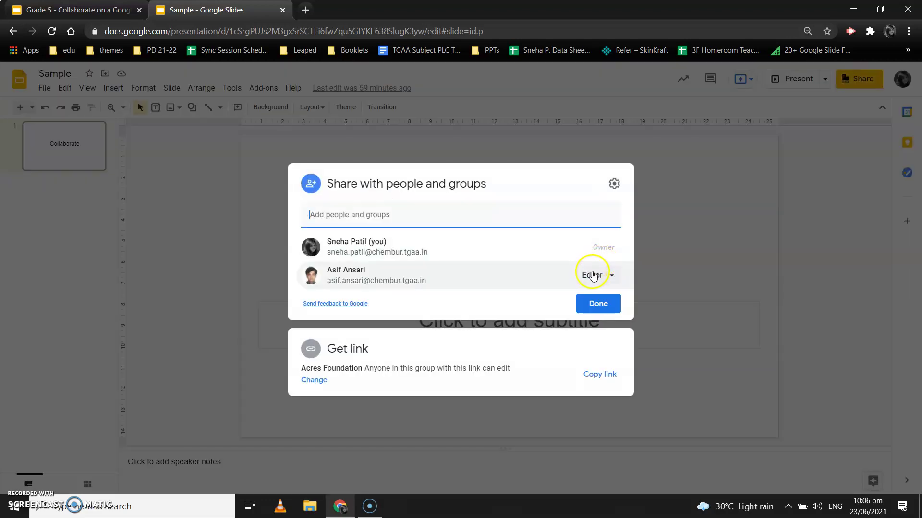
pyautogui.click(593, 275)
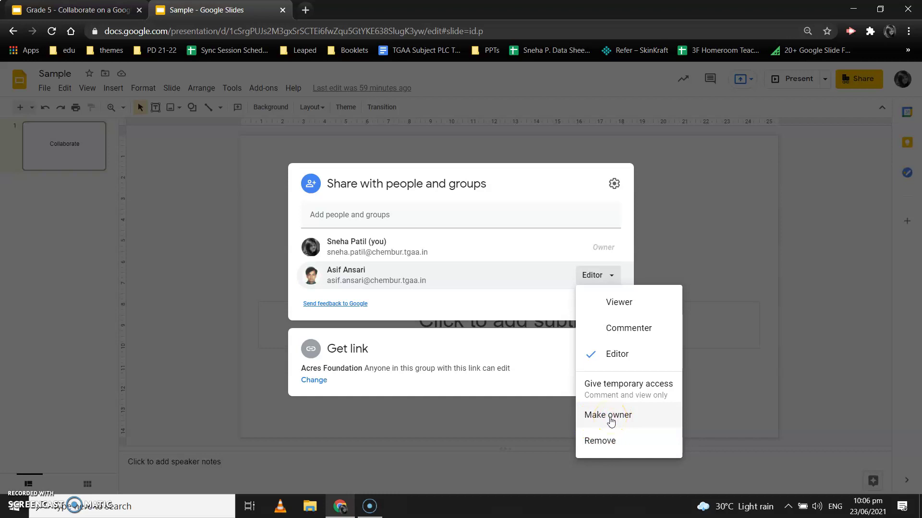
pyautogui.click(597, 440)
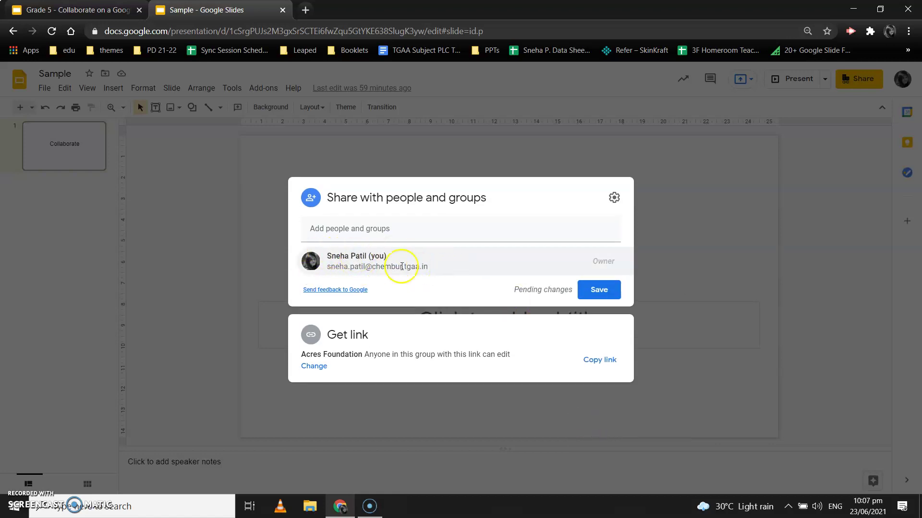
pyautogui.moveTo(401, 266)
pyautogui.click(598, 290)
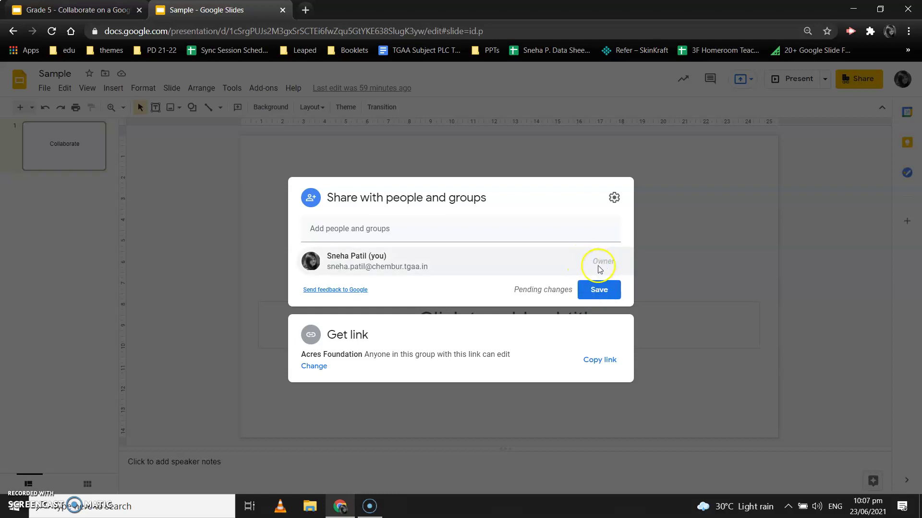
pyautogui.click(596, 292)
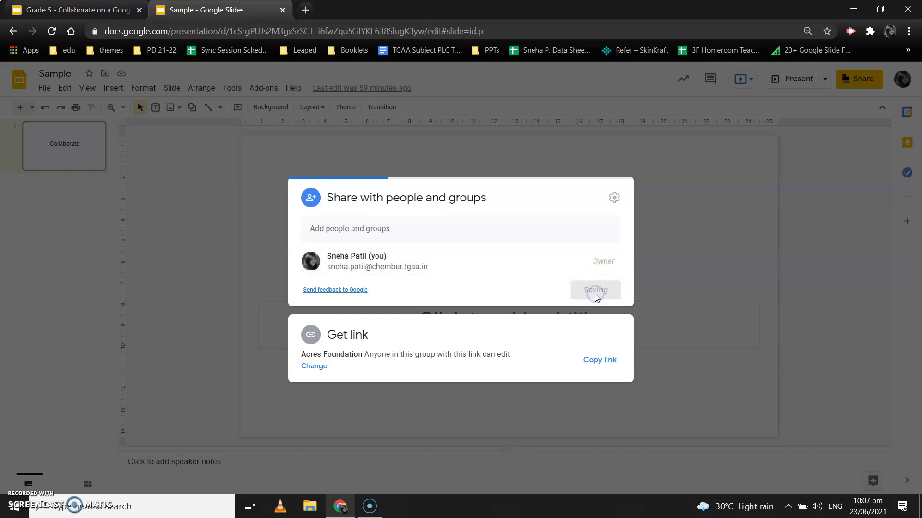